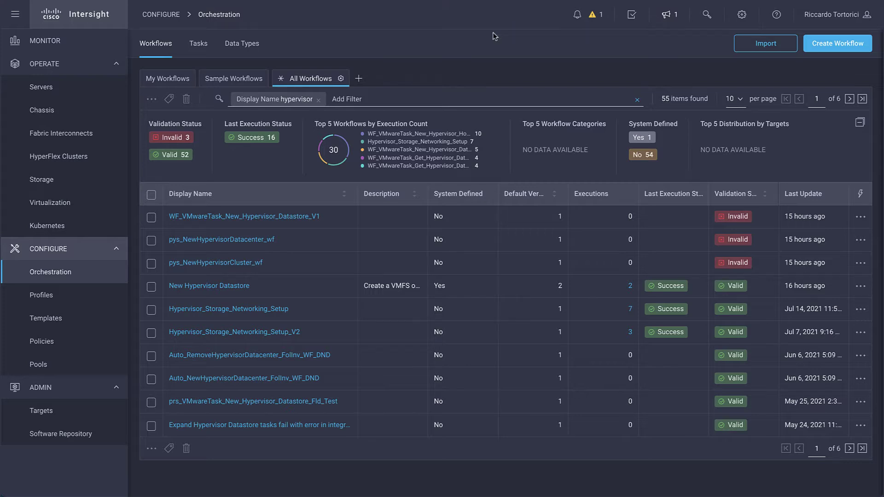
# Step: Auto-align the Hypervisor_Storage_Networking_Setup_V2 designer canvas and pan down through its MDS, storage host and VMkernel tasks
pyautogui.click(283, 333)
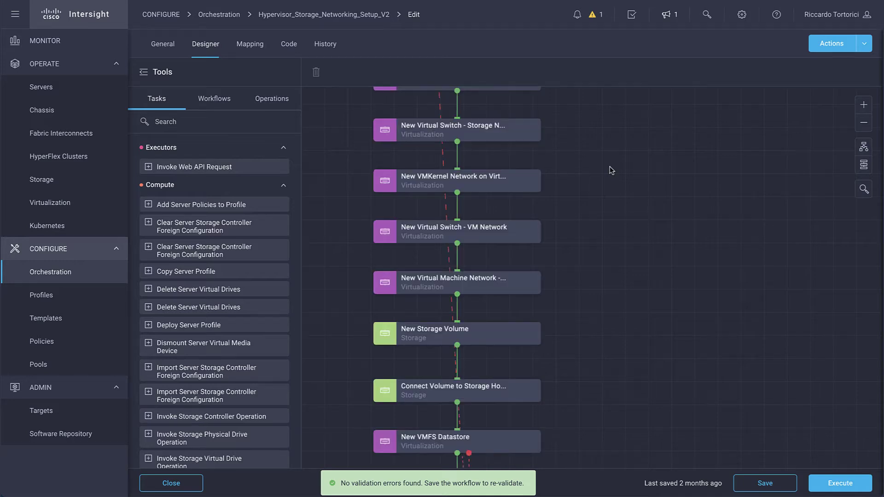
pyautogui.click(863, 148)
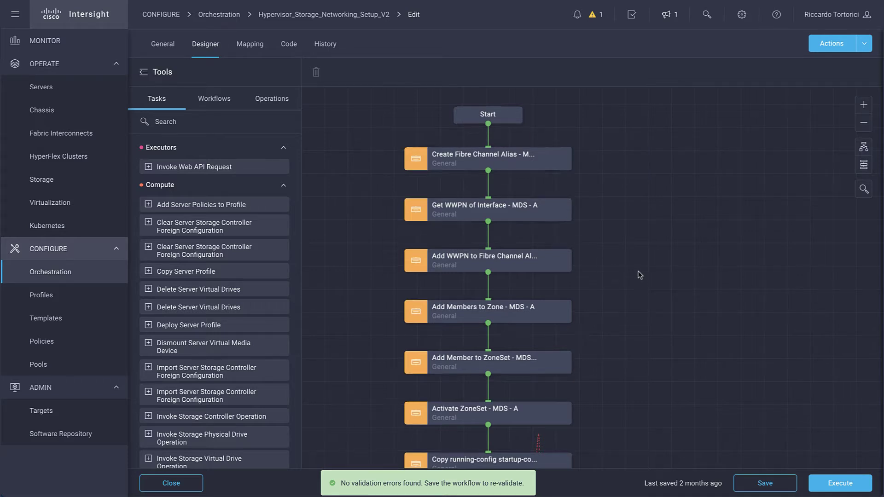
pyautogui.moveTo(641, 276); pyautogui.dragTo(633, 183)
pyautogui.moveTo(653, 314); pyautogui.dragTo(631, 223)
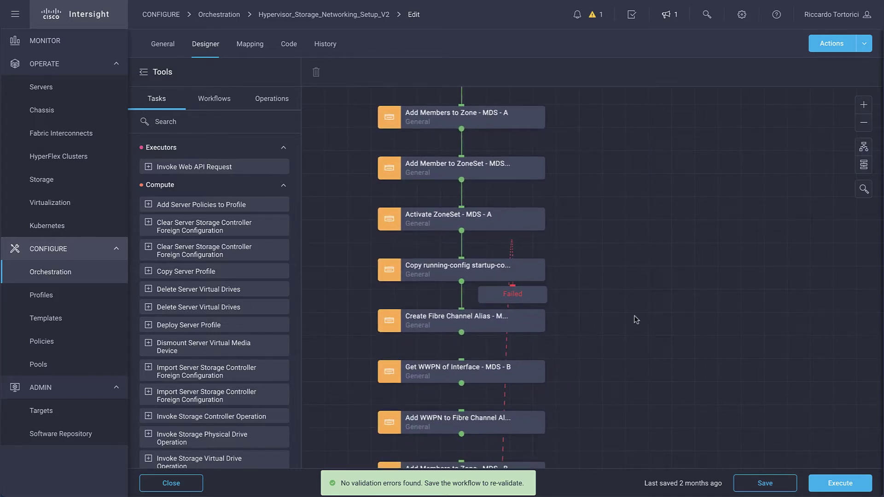
pyautogui.moveTo(638, 320)
pyautogui.mouseDown()
pyautogui.moveTo(628, 193)
pyautogui.moveTo(612, 138)
pyautogui.mouseUp()
pyautogui.moveTo(611, 346)
pyautogui.mouseDown()
pyautogui.moveTo(605, 205)
pyautogui.moveTo(617, 190)
pyautogui.mouseUp()
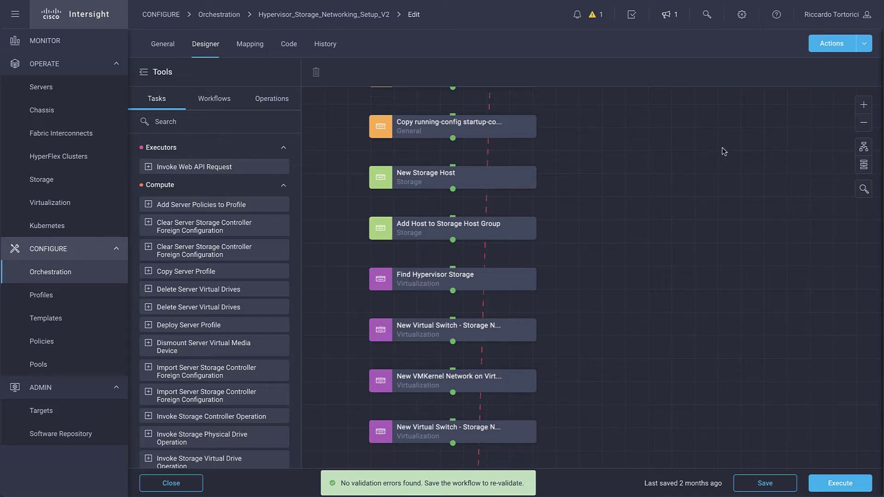
# Step: Export Hypervisor_Storage_Networking_Setup_V2 as a JSON file with Export Tags switched off
pyautogui.click(864, 44)
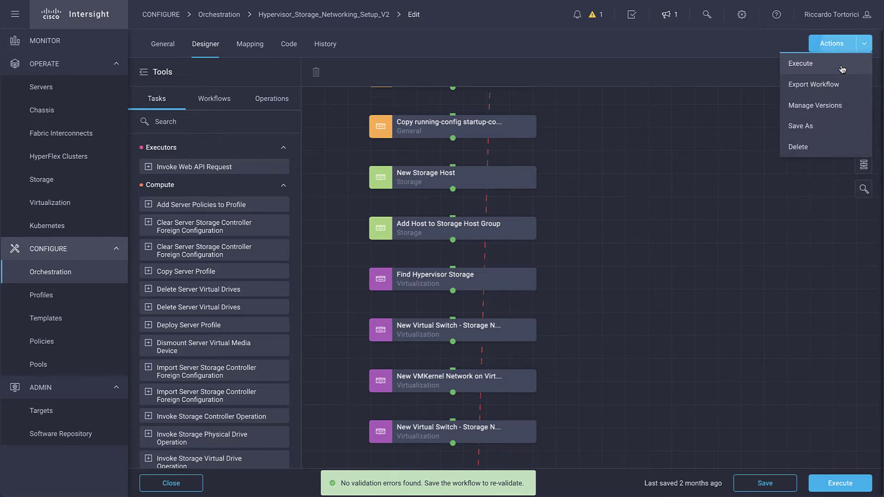
pyautogui.click(803, 91)
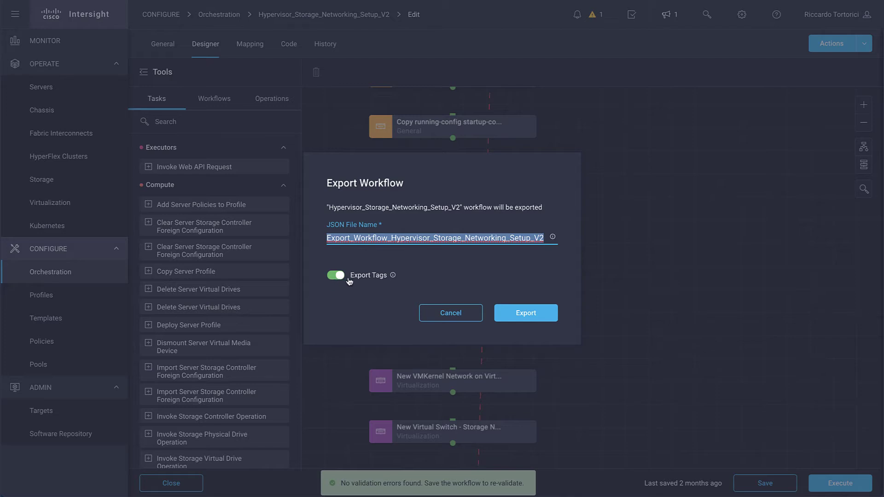
pyautogui.click(340, 279)
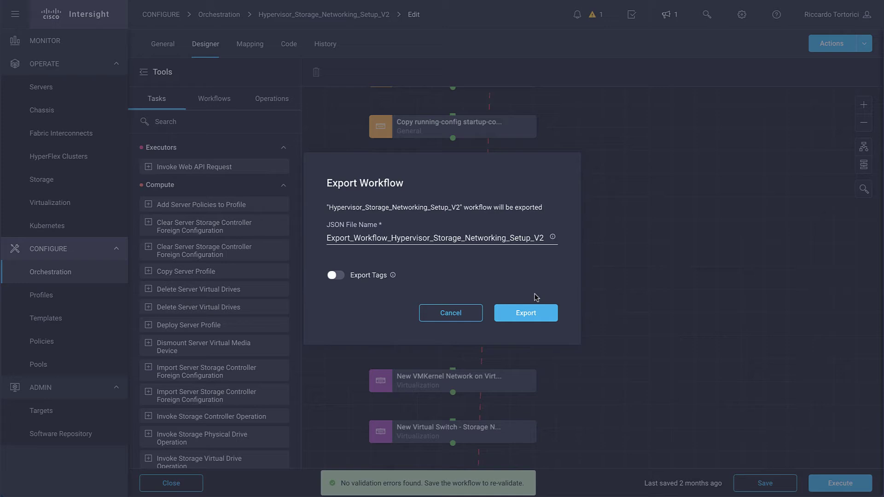
pyautogui.click(525, 313)
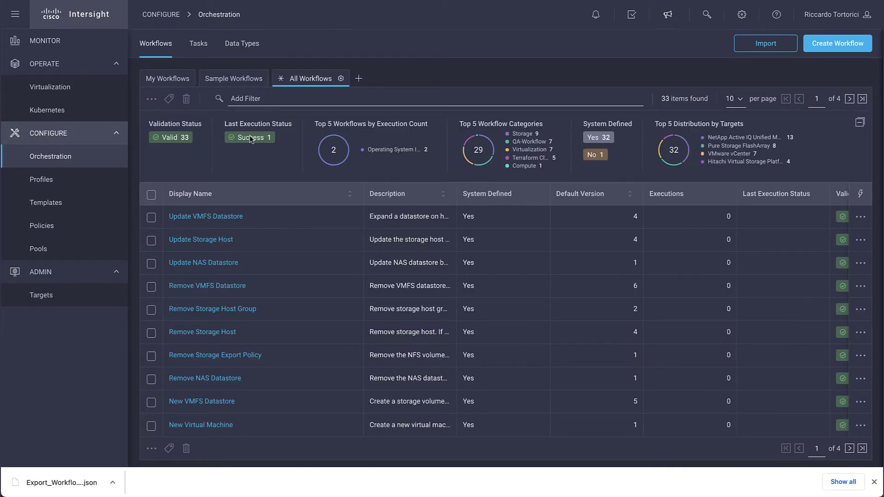
# Step: Filter workflows to System Defined No, browse the Tasks and Data Types lists, then return to Workflows
pyautogui.click(596, 153)
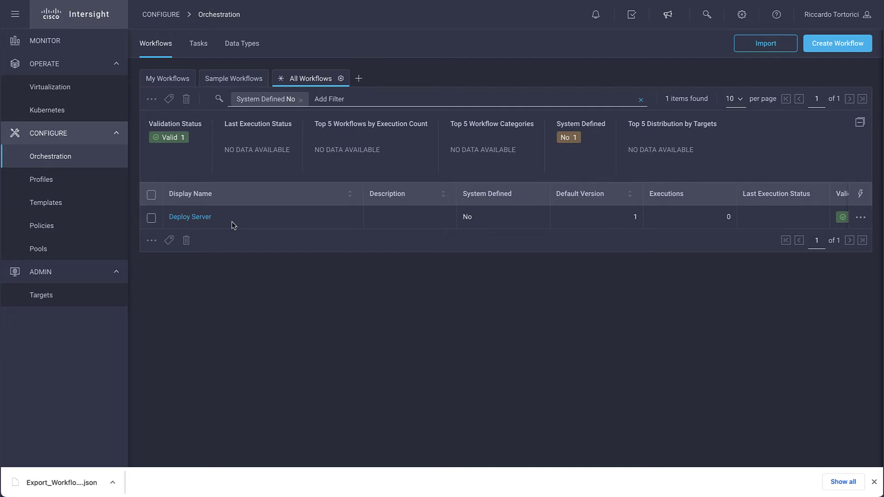
pyautogui.click(198, 43)
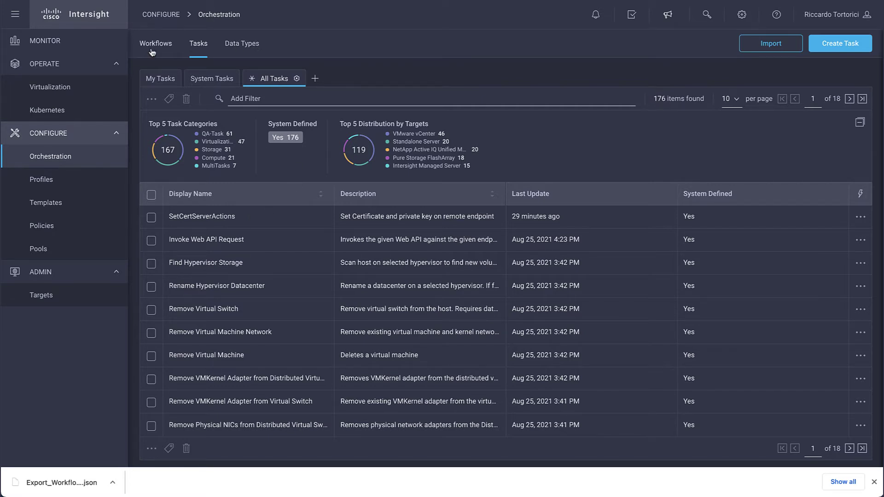
pyautogui.click(242, 43)
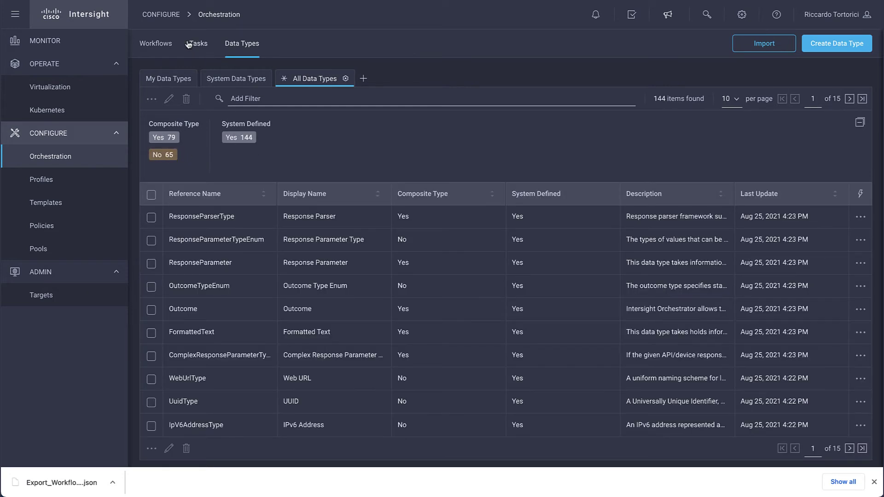
pyautogui.click(156, 42)
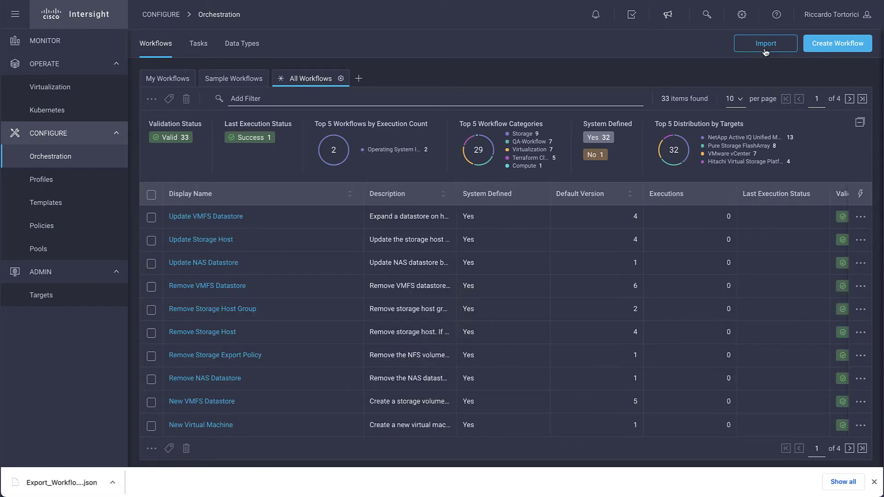
# Step: Start an import into the default organization and select the exported Export_Workflow JSON file
pyautogui.click(759, 47)
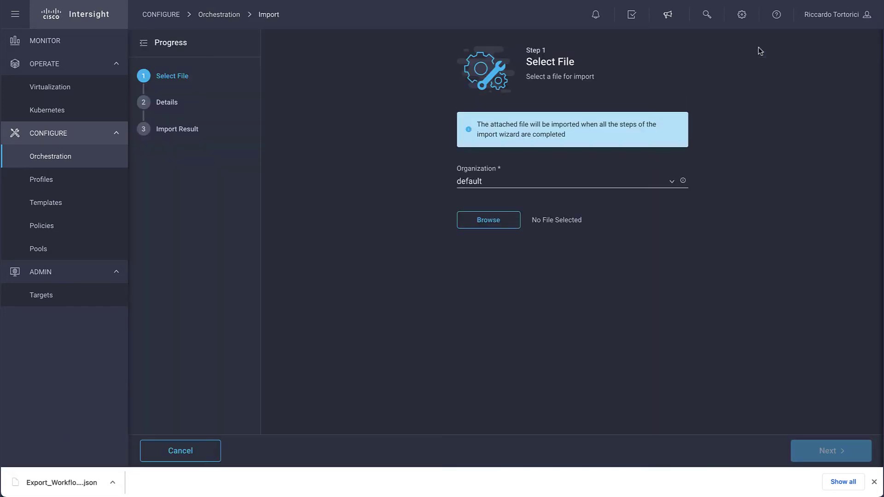
pyautogui.click(632, 183)
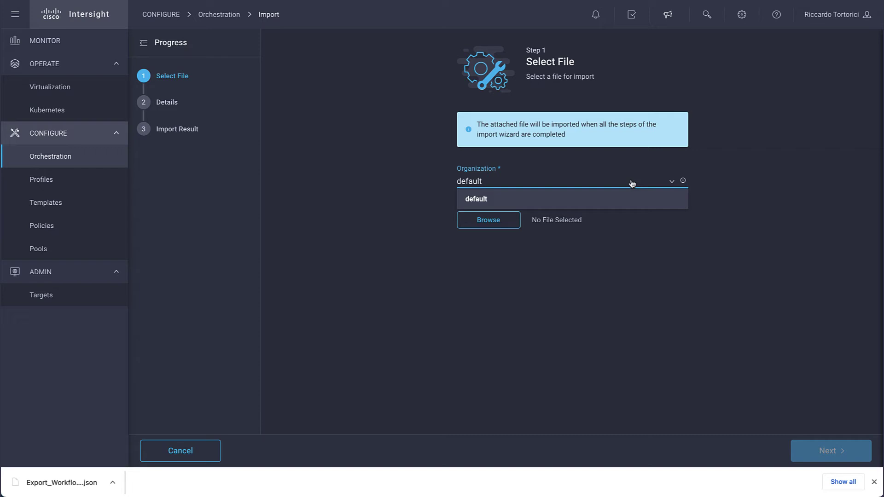
pyautogui.click(632, 184)
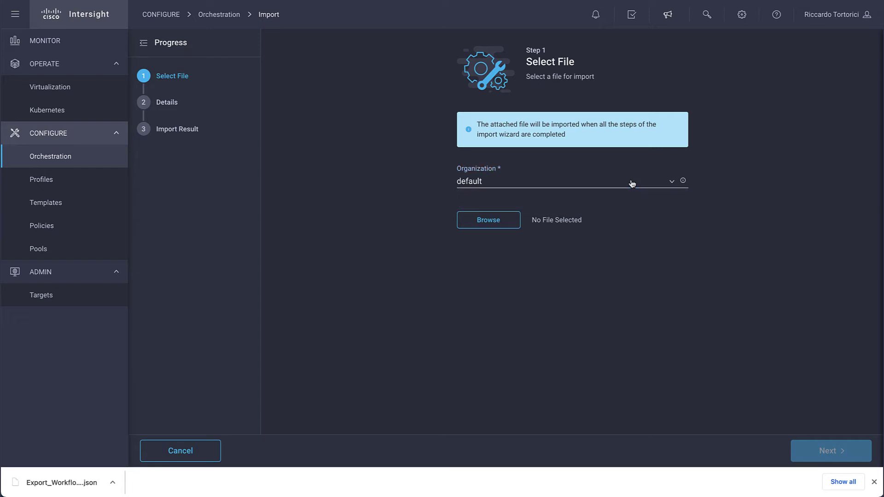
pyautogui.click(473, 224)
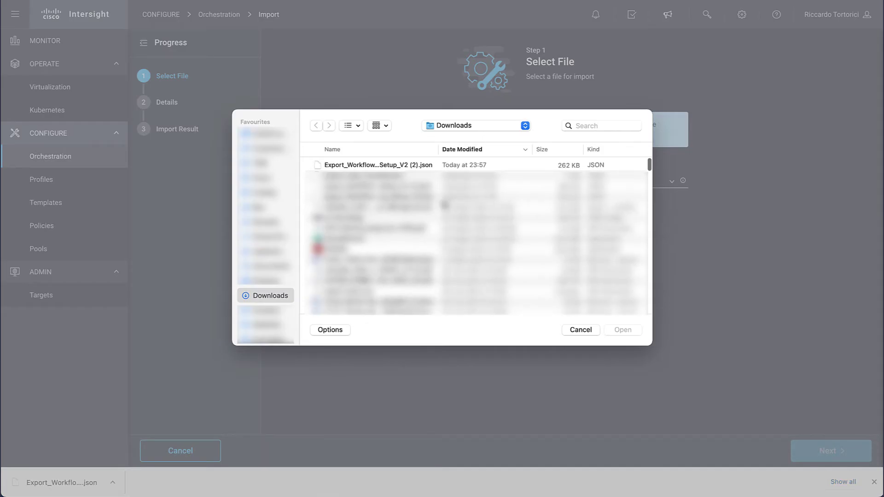
pyautogui.click(413, 165)
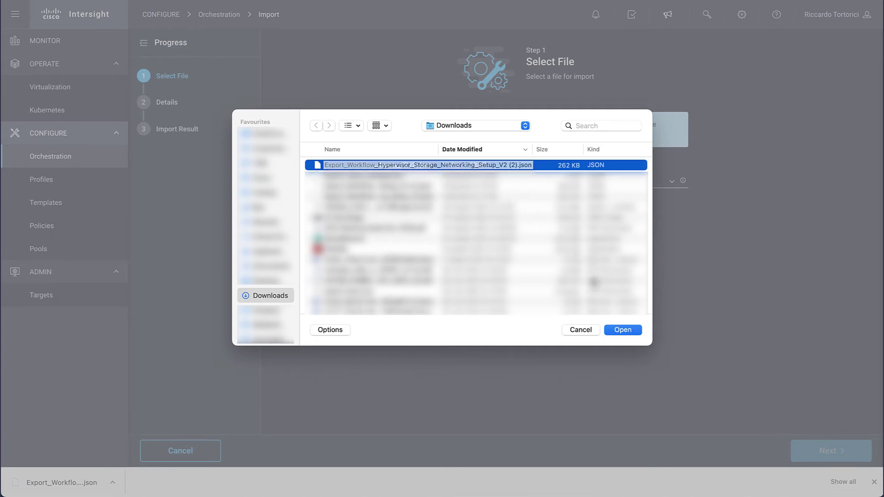
pyautogui.click(622, 330)
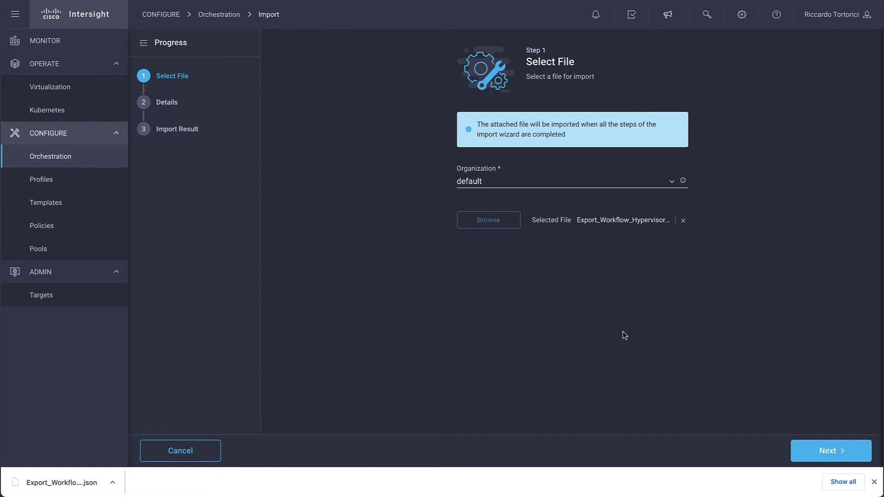
# Step: Review both pages of the 15 file components: custom tasks, the Hypervisor workflow and Batch API Executors
pyautogui.click(822, 451)
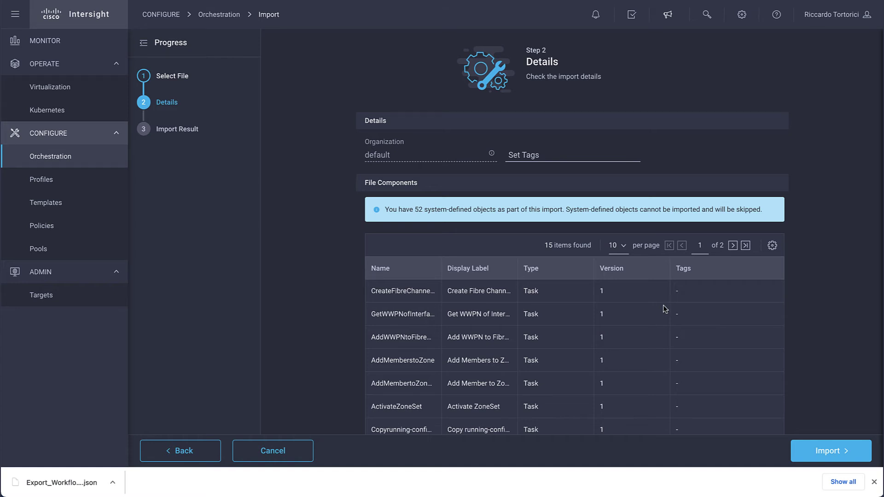
pyautogui.scroll(-3, 678, 324)
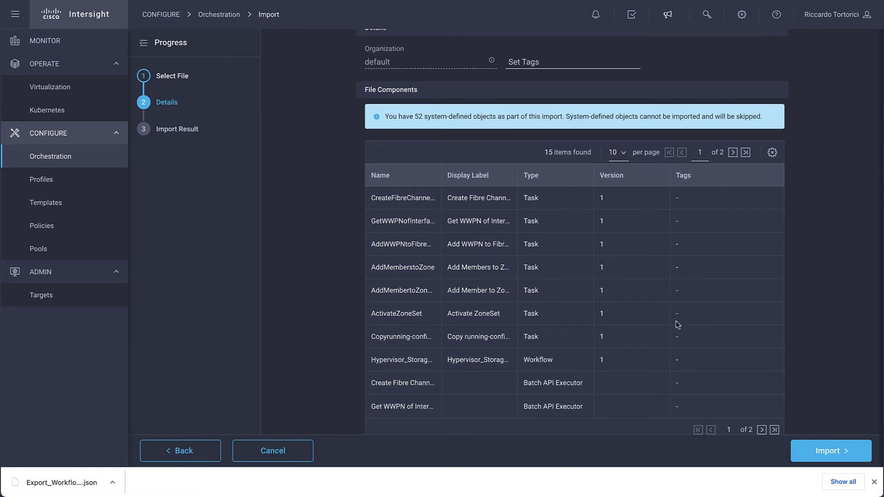
pyautogui.scroll(-1, 677, 323)
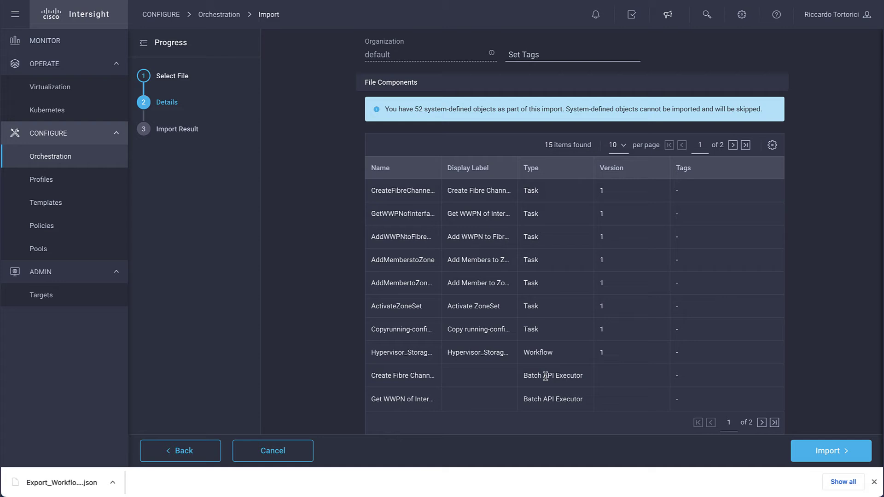
pyautogui.click(762, 422)
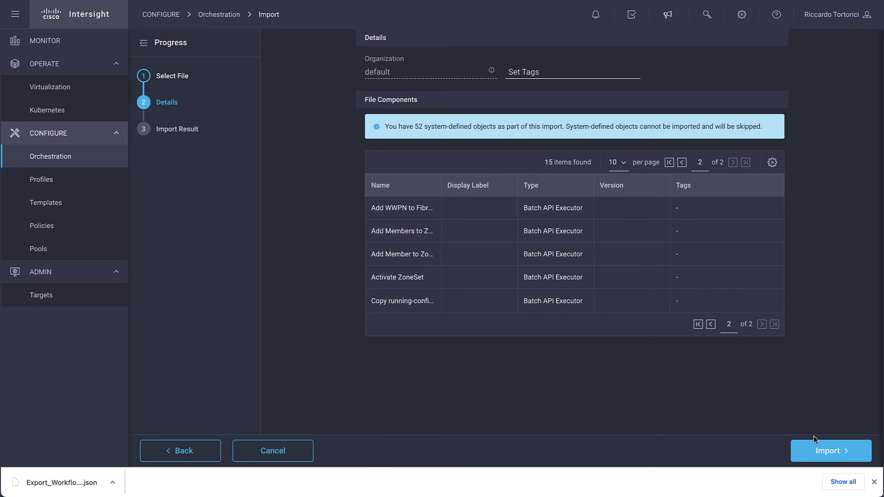
# Step: Import the 15 components, check the running request and both result pages, then close the wizard
pyautogui.click(819, 450)
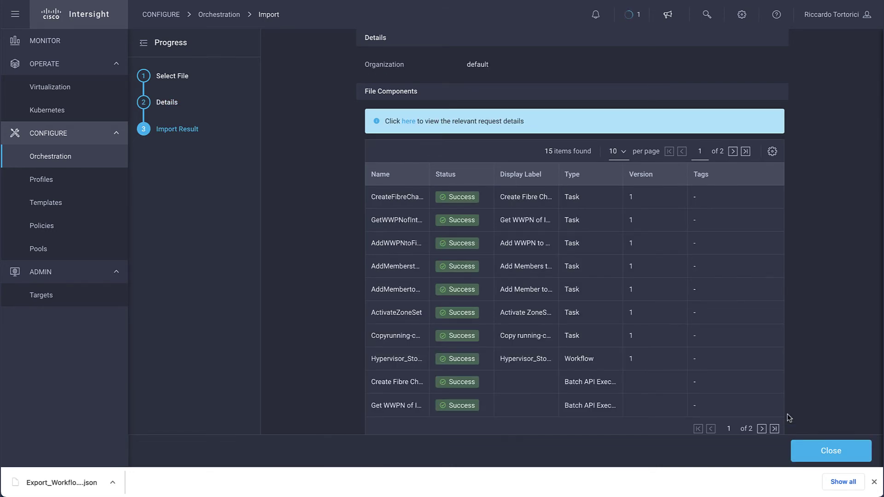
pyautogui.click(630, 15)
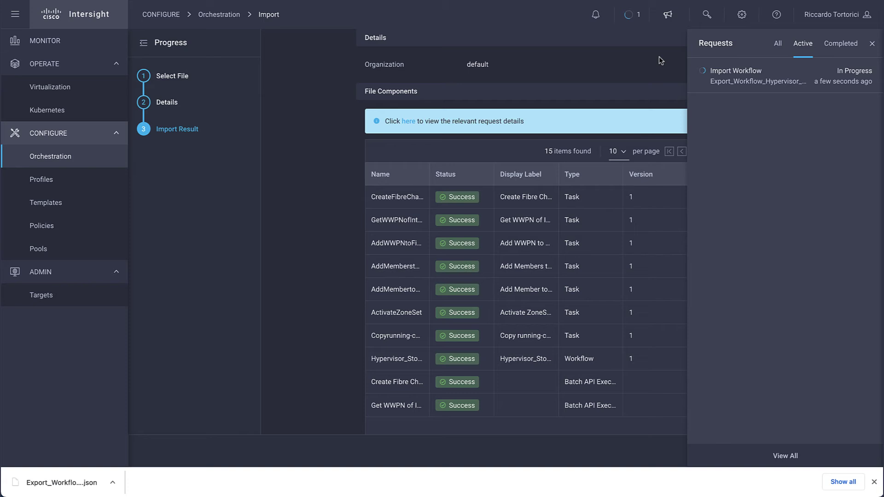
pyautogui.click(635, 18)
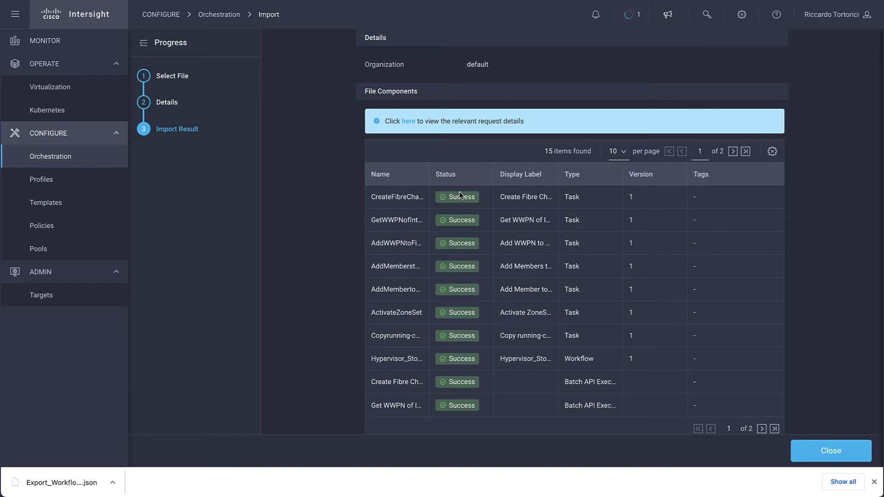
pyautogui.click(762, 429)
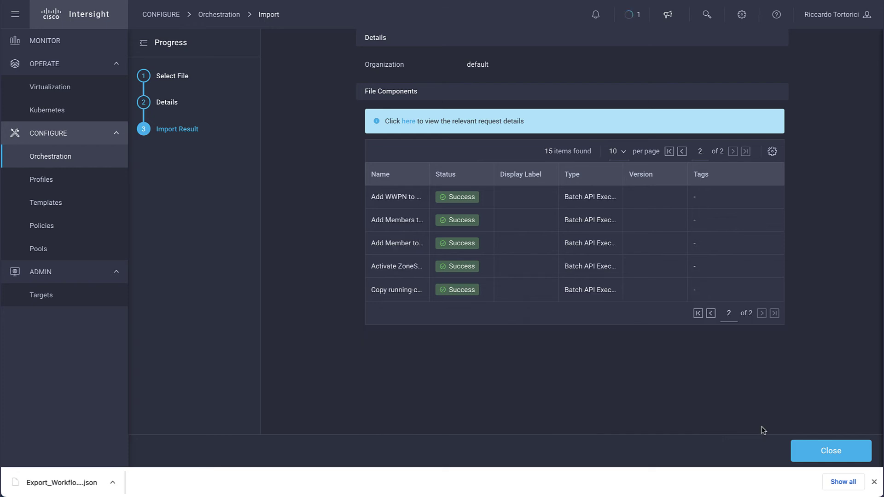
pyautogui.click(817, 451)
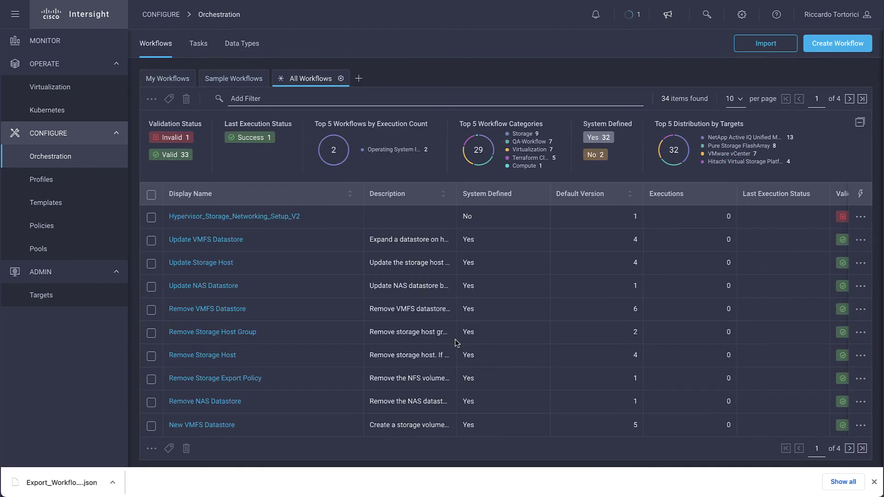
pyautogui.click(168, 78)
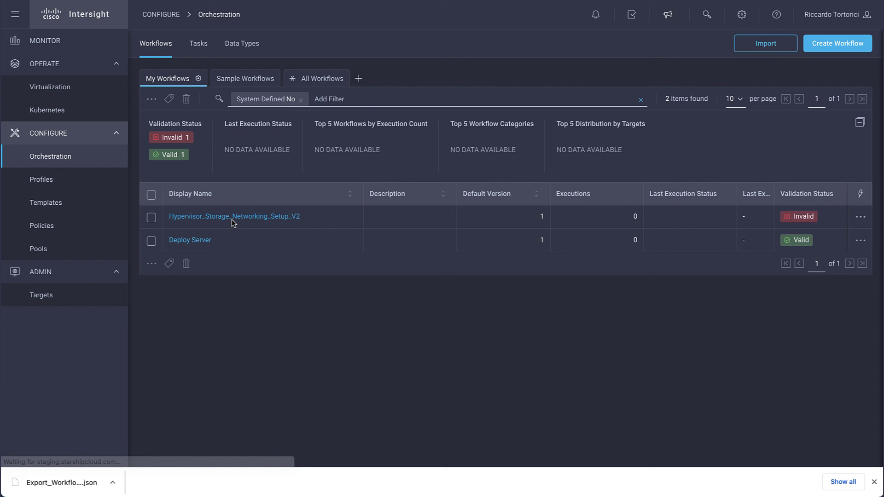
pyautogui.click(233, 220)
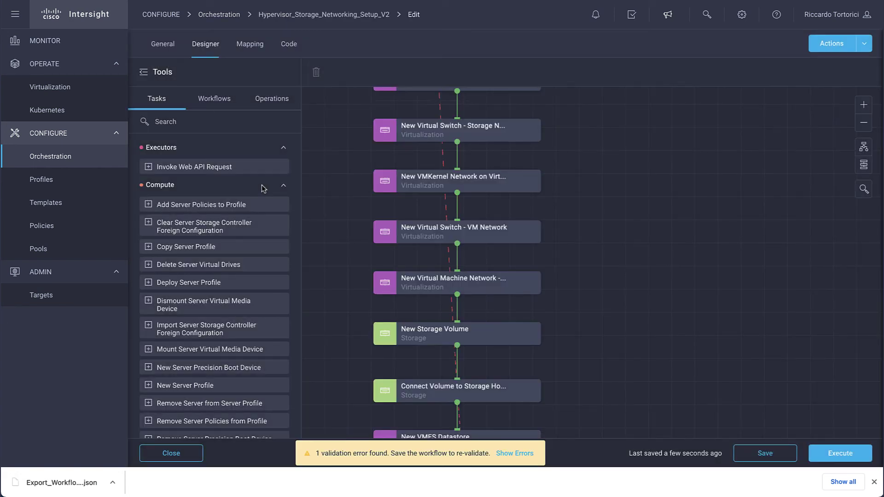
pyautogui.scroll(3, 639, 234)
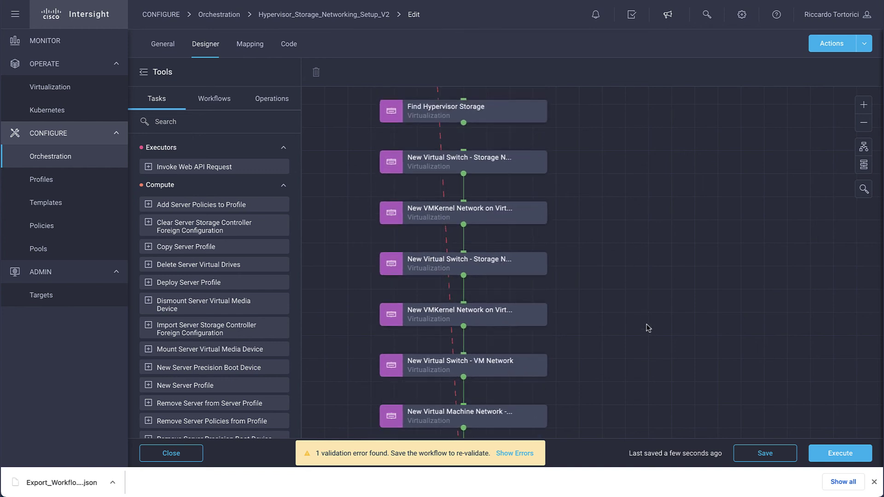
pyautogui.click(218, 14)
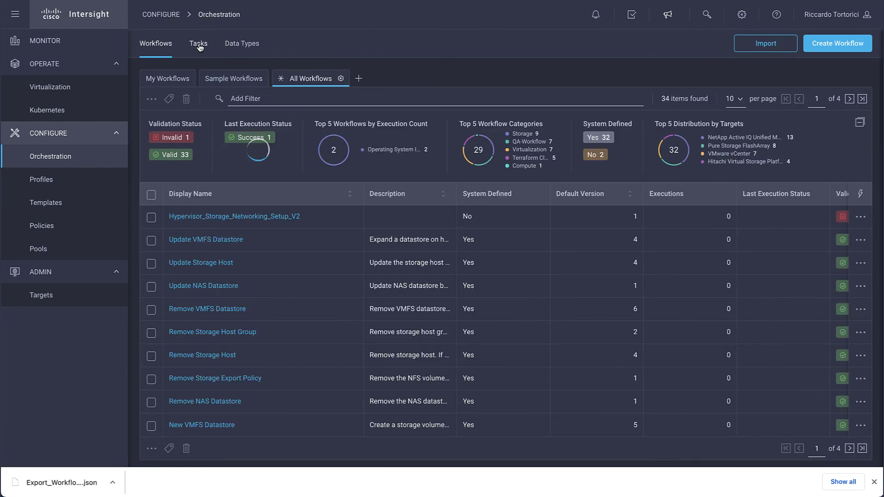
# Step: Open the Export Task dialog for Activate ZoneSet from the 183-task Tasks list
pyautogui.click(198, 43)
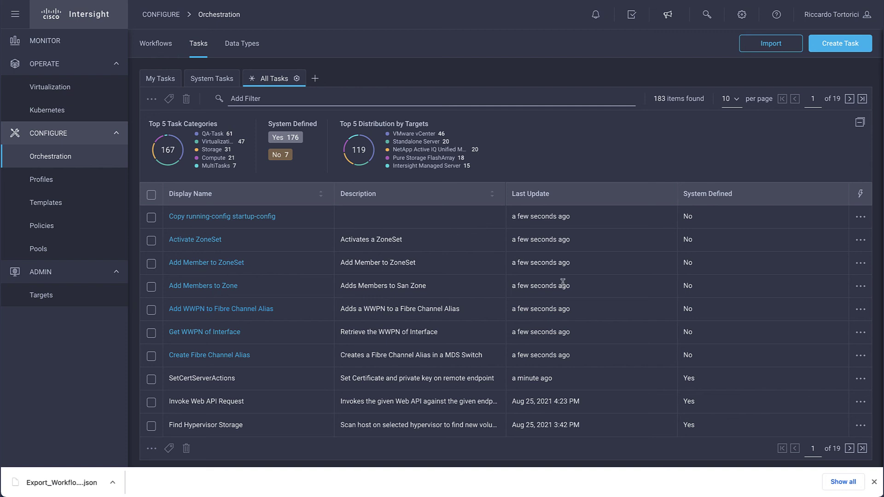
pyautogui.click(860, 240)
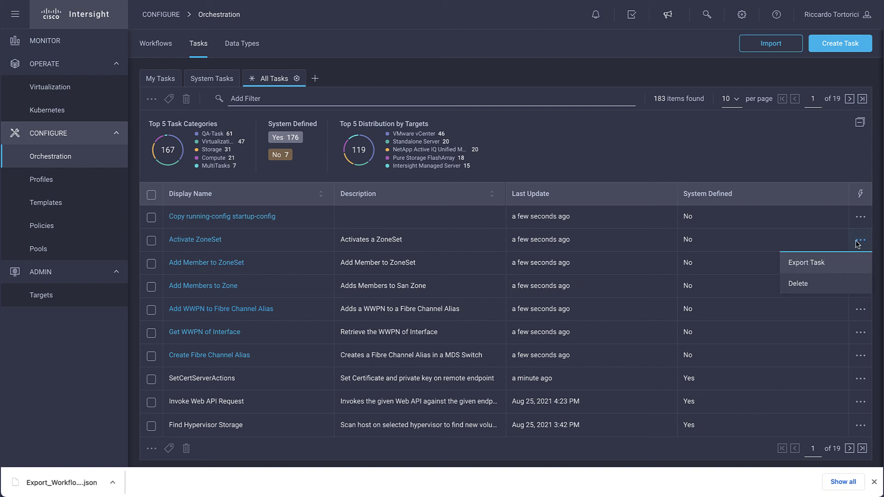
pyautogui.click(812, 264)
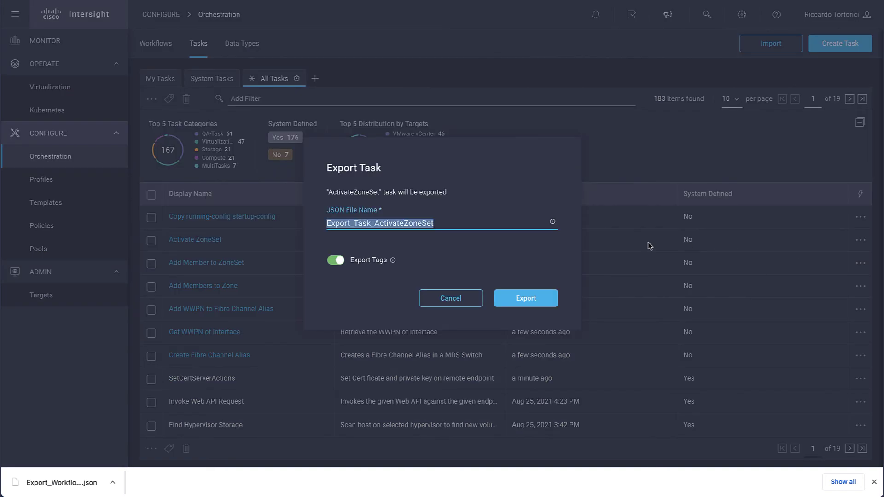